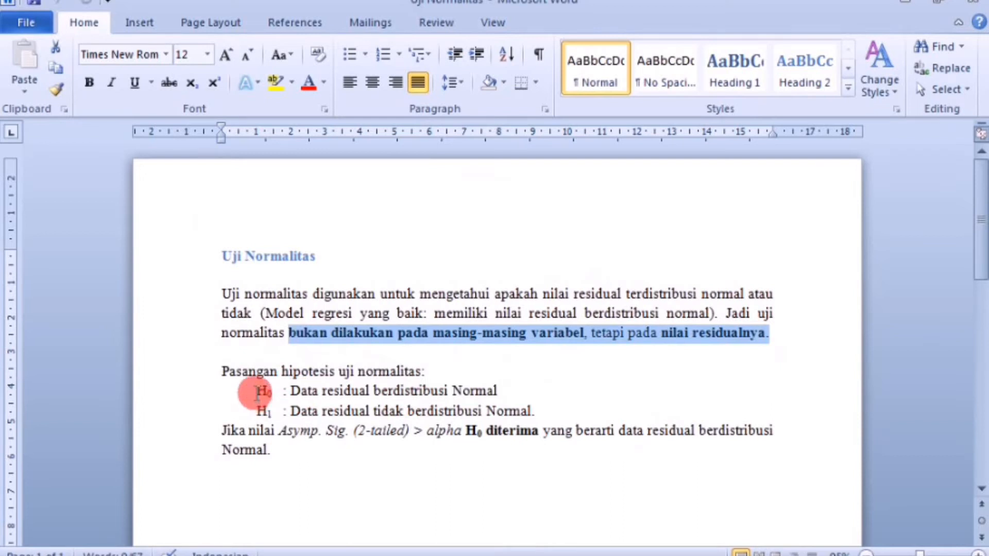
Highlight the H0 and H1 hypothesis lines, then the Asymp. Sig. (2-tailed) > alpha decision rule in the document
click(258, 395)
drag(258, 395, 557, 411)
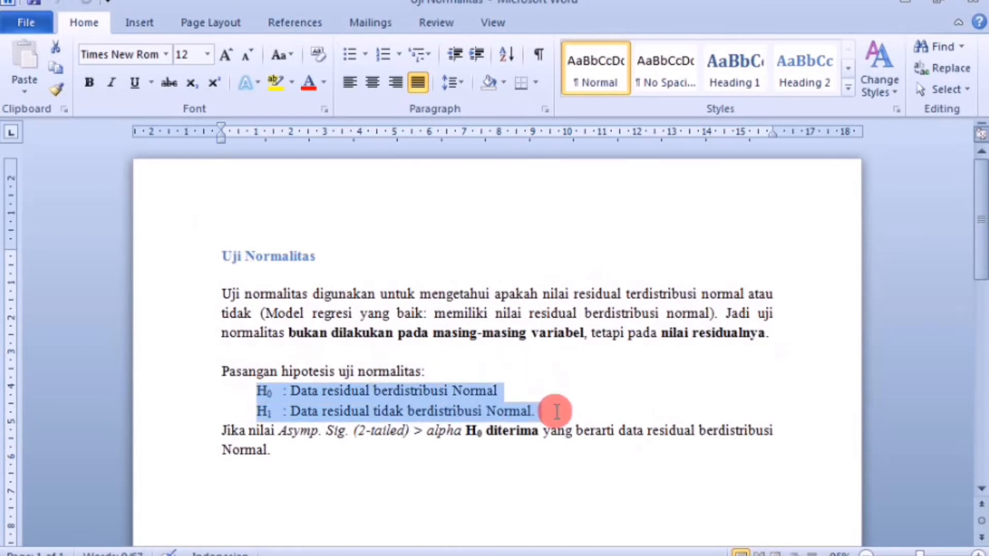
drag(556, 410, 556, 410)
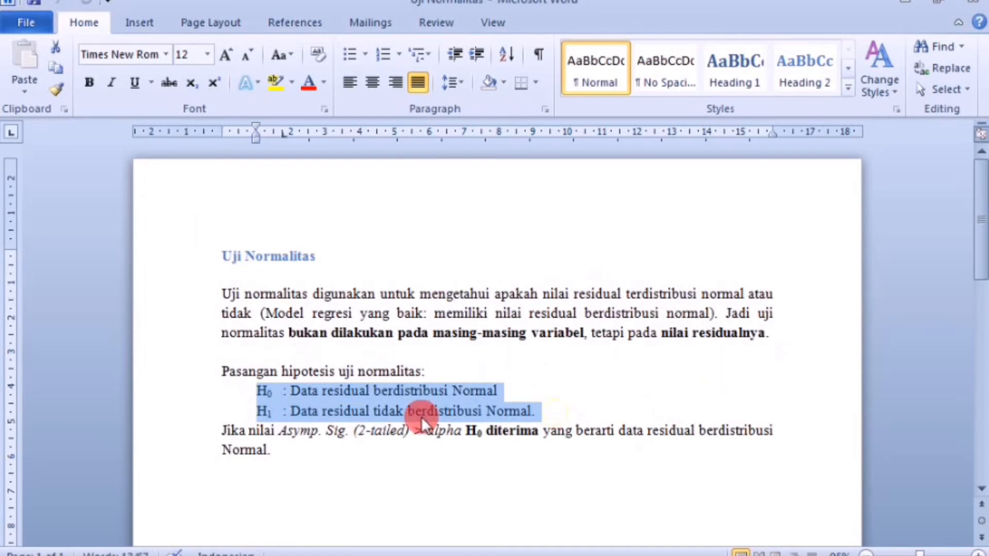
drag(278, 430, 540, 438)
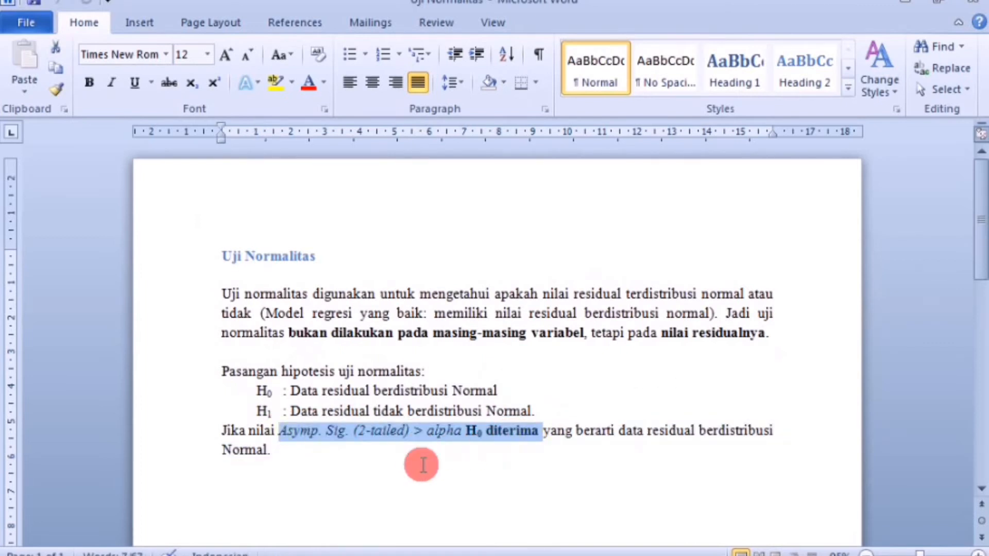
Switch to Excel and review the X1, X2 and Y data on Sheet1
mouse_move(340, 548)
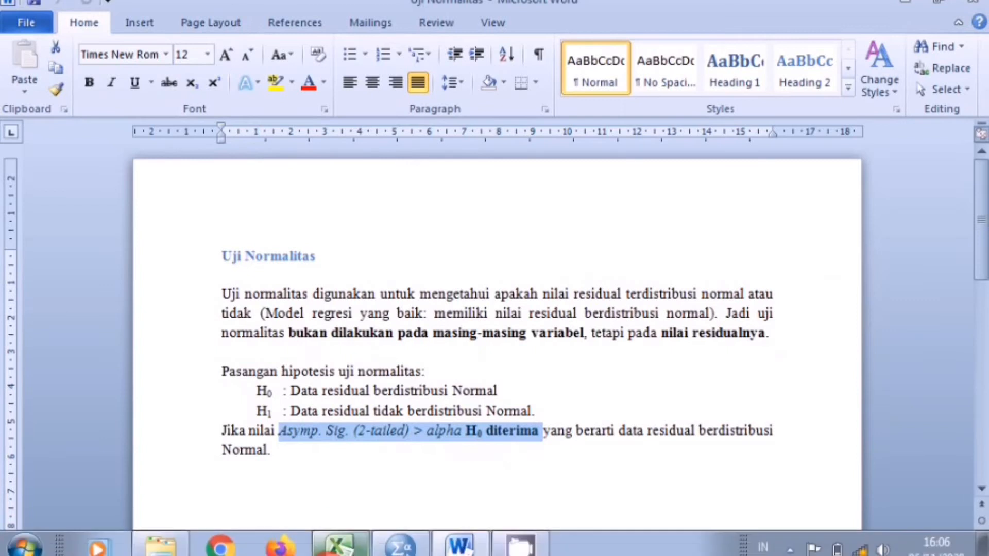
click(340, 548)
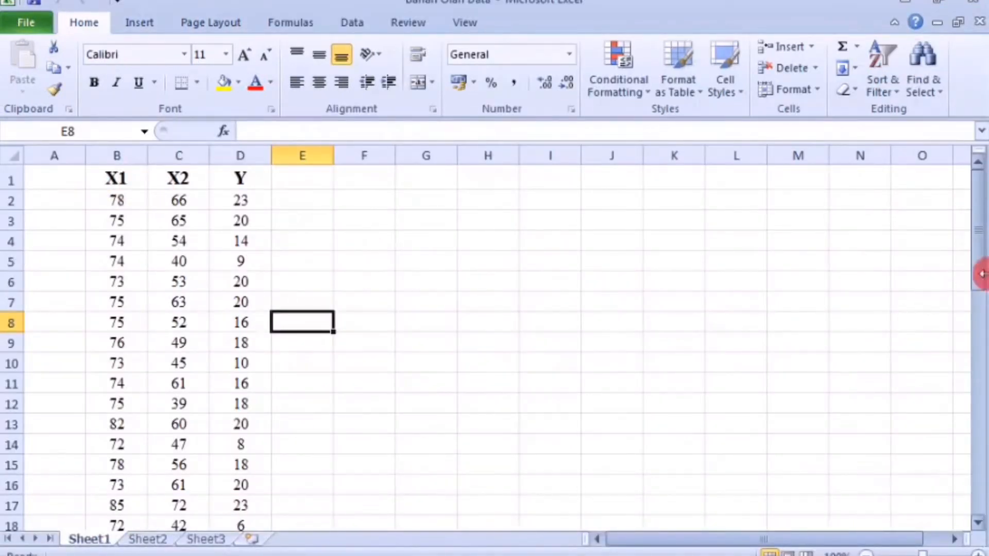
drag(973, 221, 979, 173)
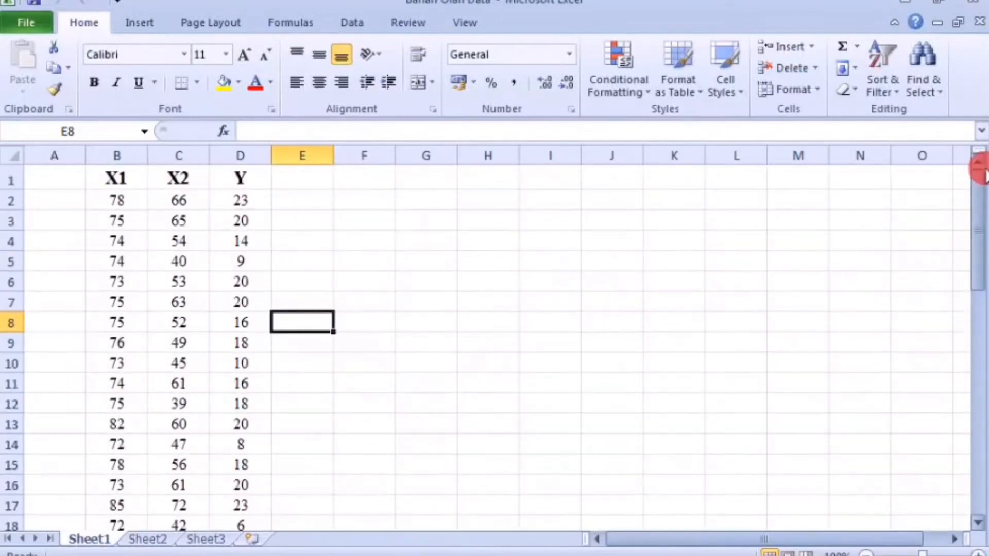
Switch to SPSS and define three variables named x1, x2 and y in Variable View
click(407, 547)
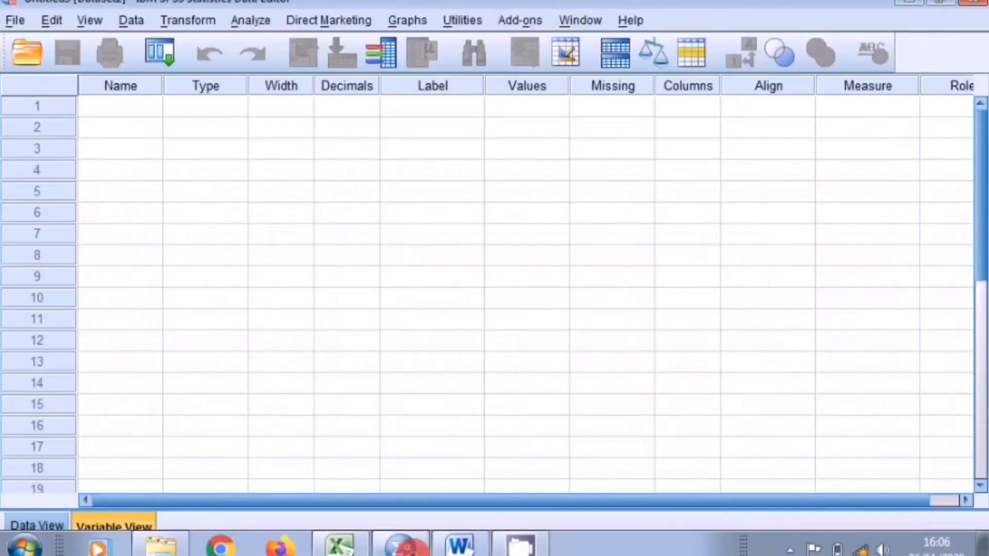
click(57, 524)
click(91, 524)
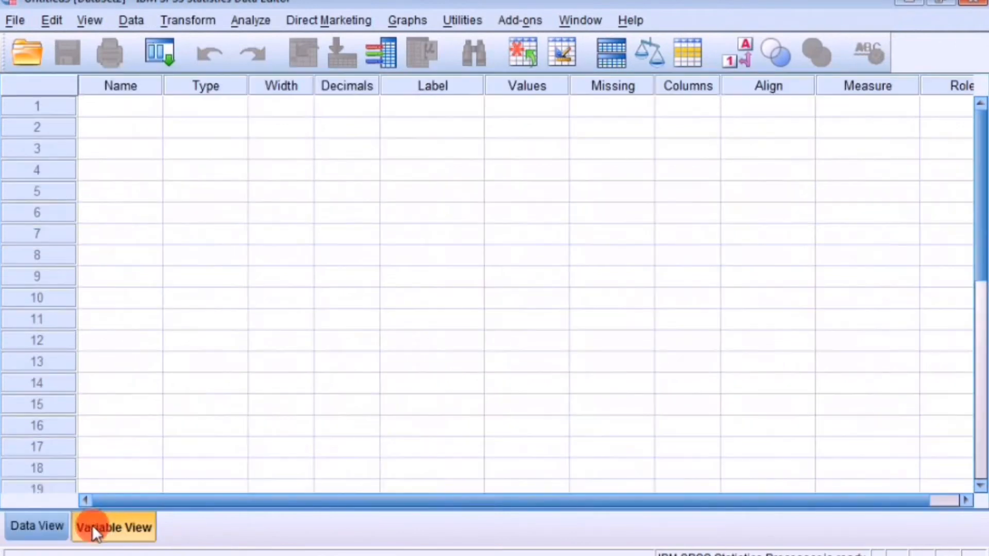
click(107, 103)
text(x1)
key(Return)
text(x2)
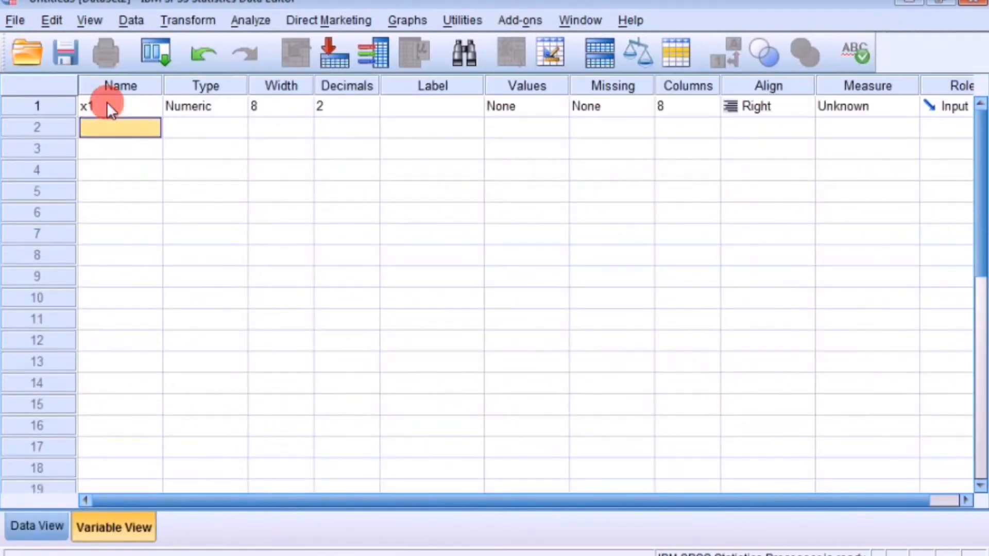
key(Return)
text(y)
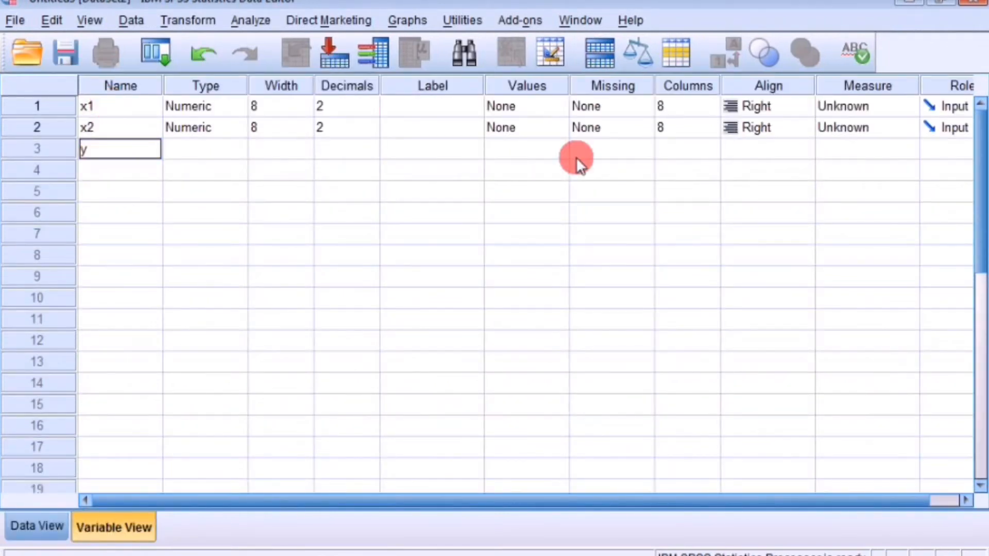
Set the measurement level of x1, x2 and y to Scale
click(894, 106)
click(893, 124)
click(891, 133)
click(885, 148)
click(886, 150)
click(882, 170)
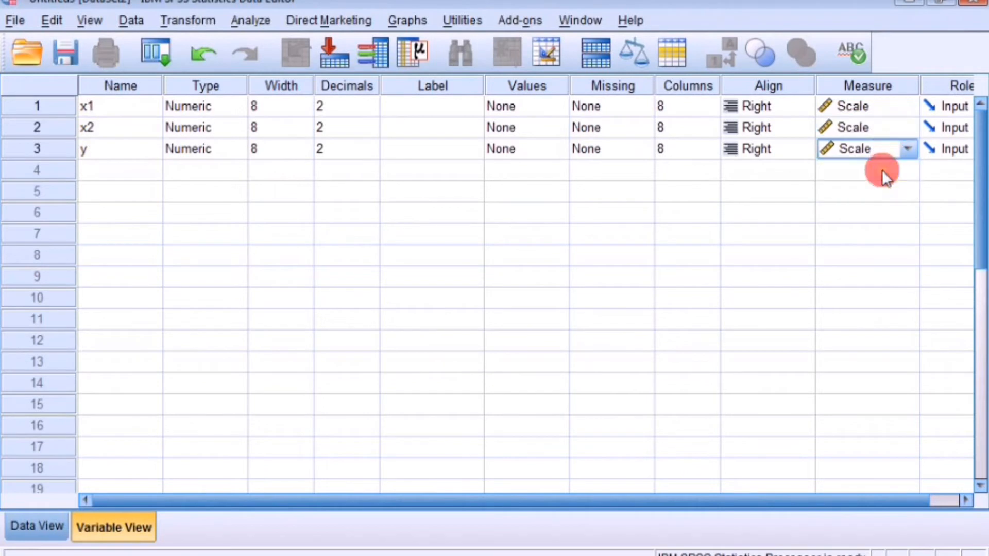
Bring up the empty SPSS data sheet, then switch to Excel and copy the data in B2:D51 without the headers
click(23, 531)
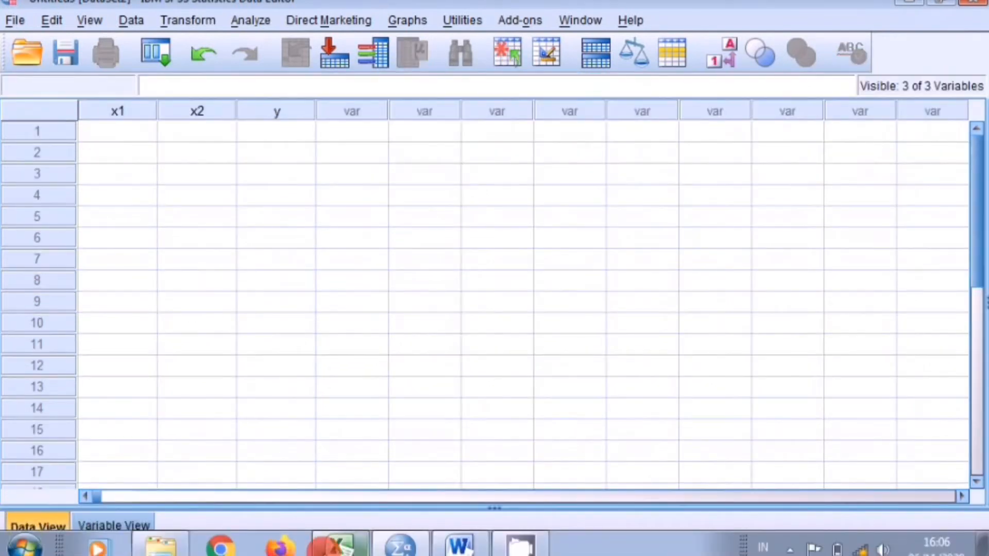
click(315, 548)
drag(115, 203, 227, 457)
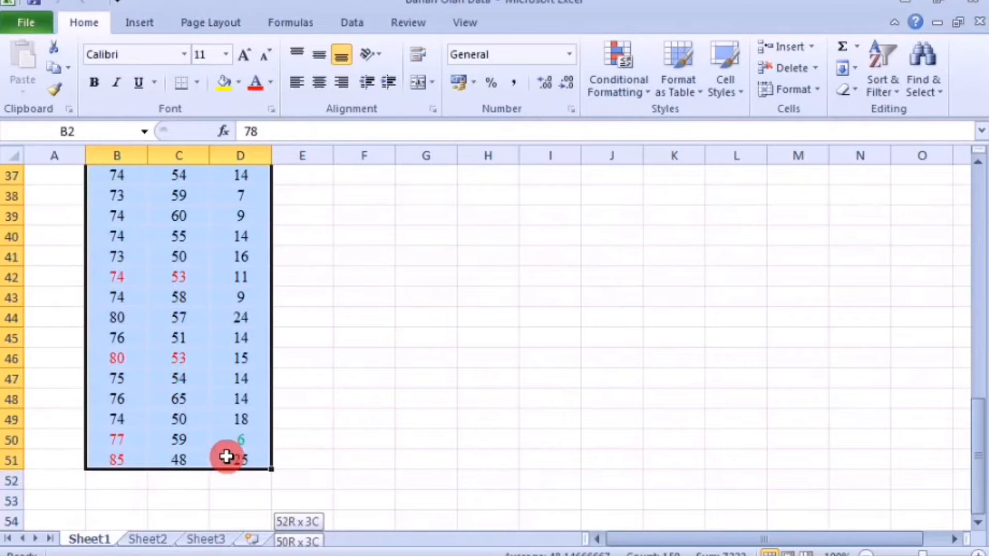
right_click(227, 457)
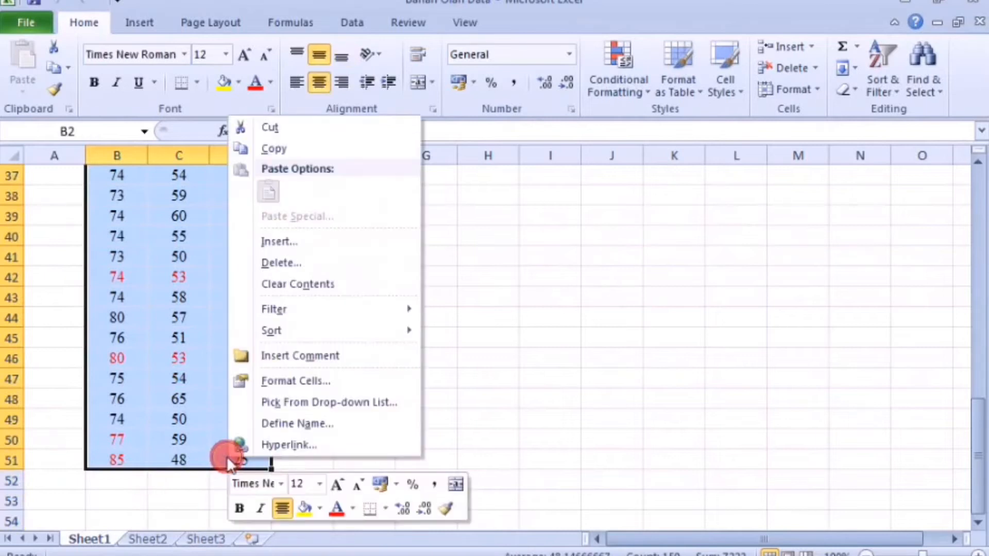
click(283, 149)
Switch to SPSS and paste the copied data starting at the first row of x1
click(401, 544)
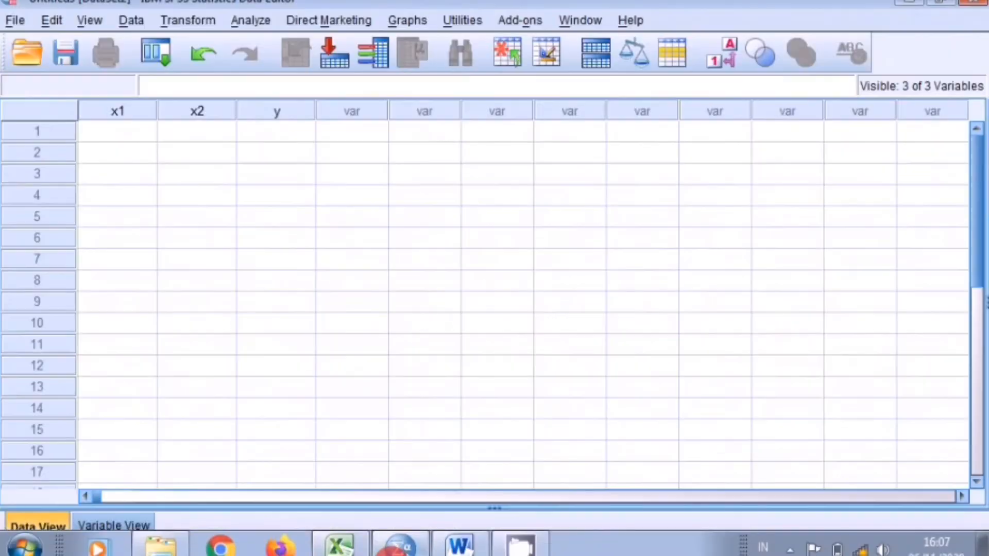
click(118, 126)
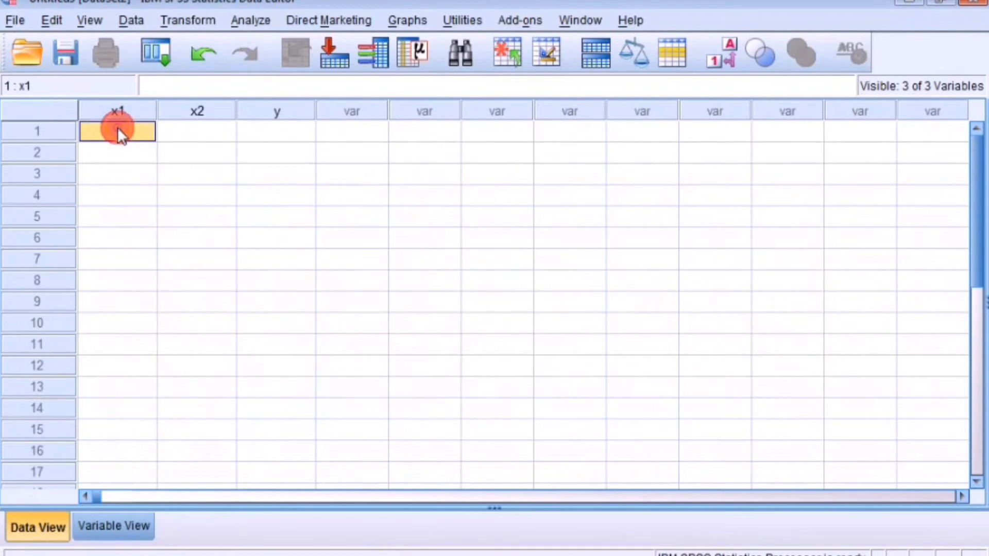
right_click(117, 126)
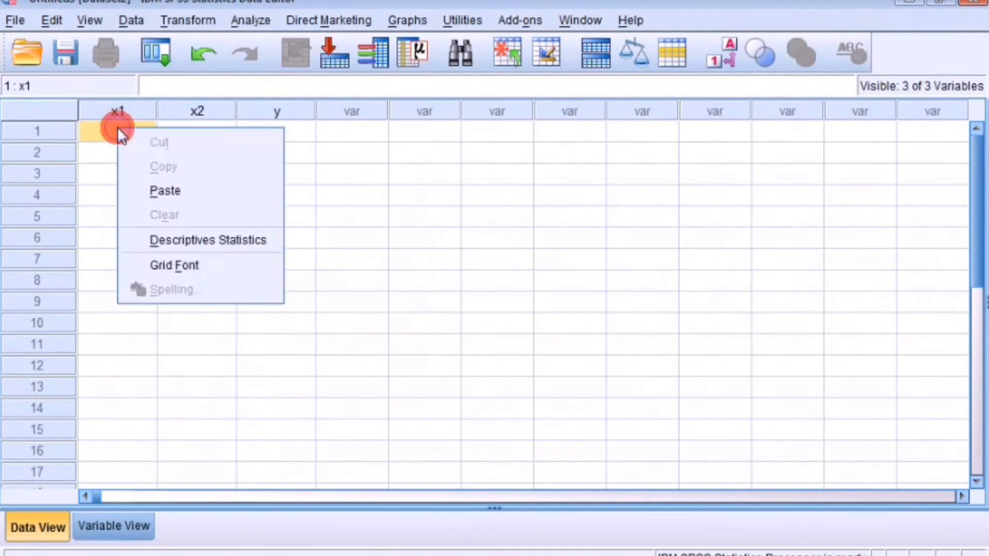
click(176, 193)
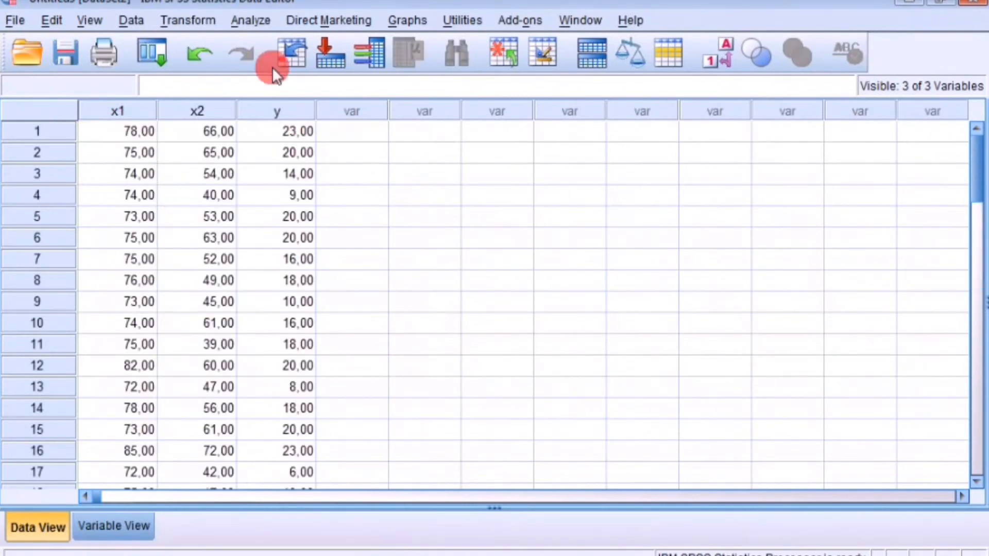
Set up a Linear Regression with y as the dependent variable and x1 and x2 as the independents
click(249, 21)
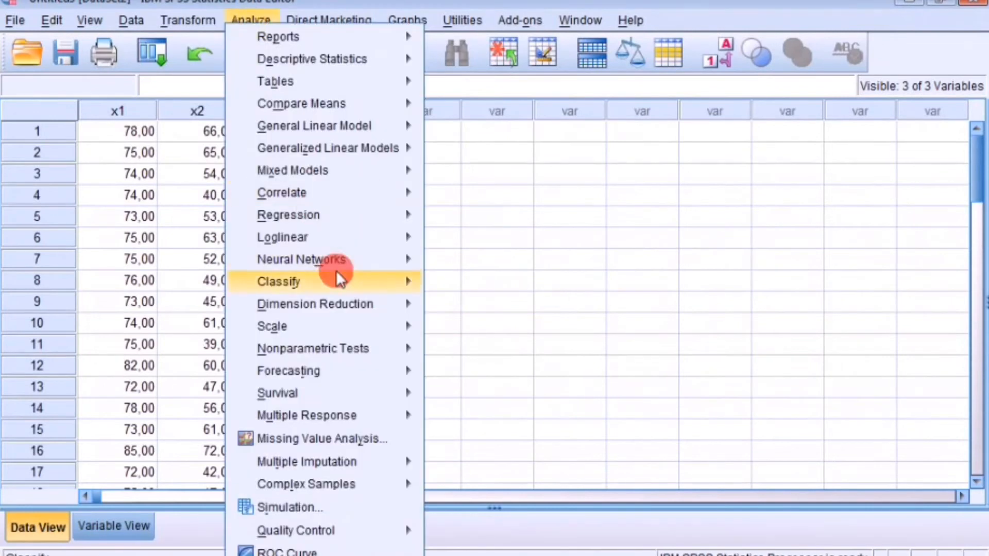
mouse_move(335, 215)
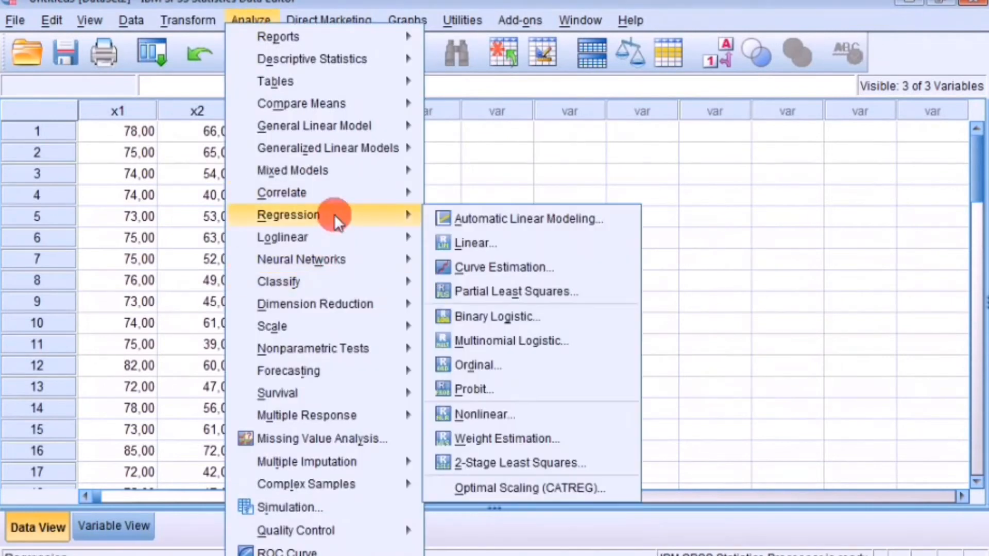
click(452, 244)
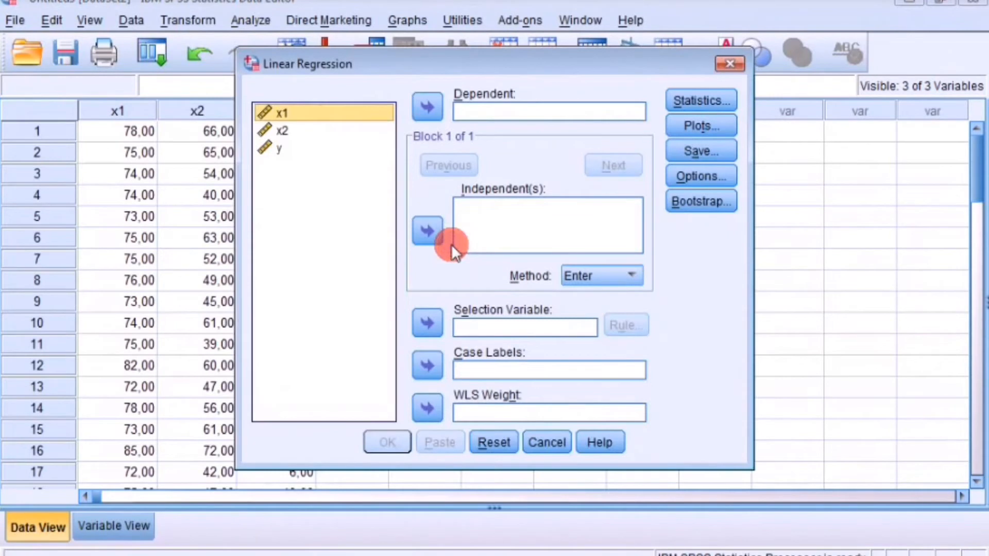
click(281, 150)
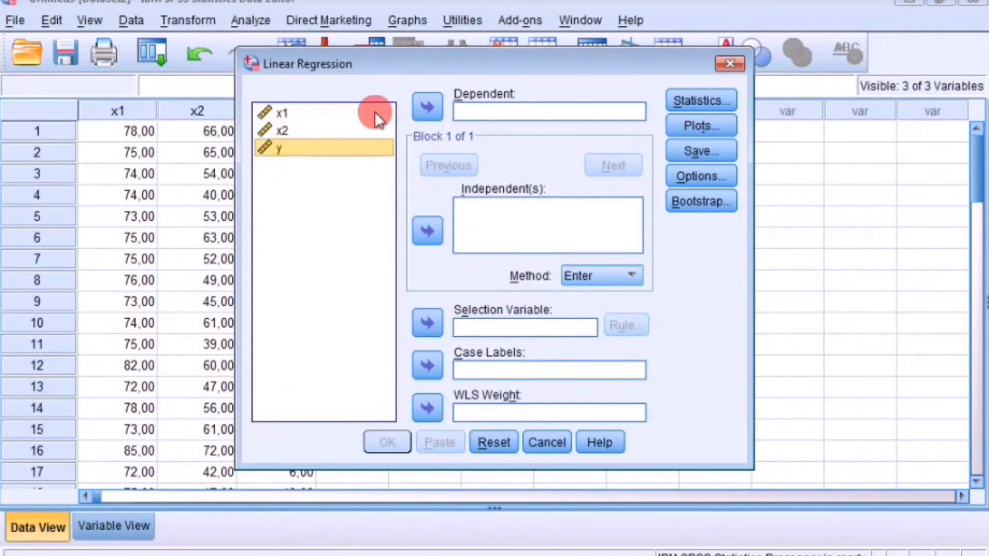
click(427, 106)
click(304, 114)
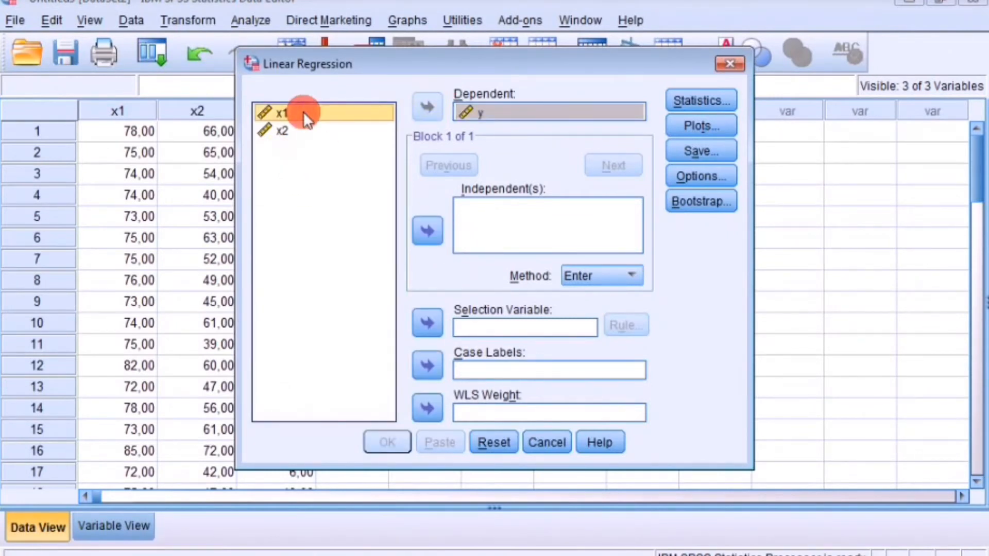
key(shift+Down)
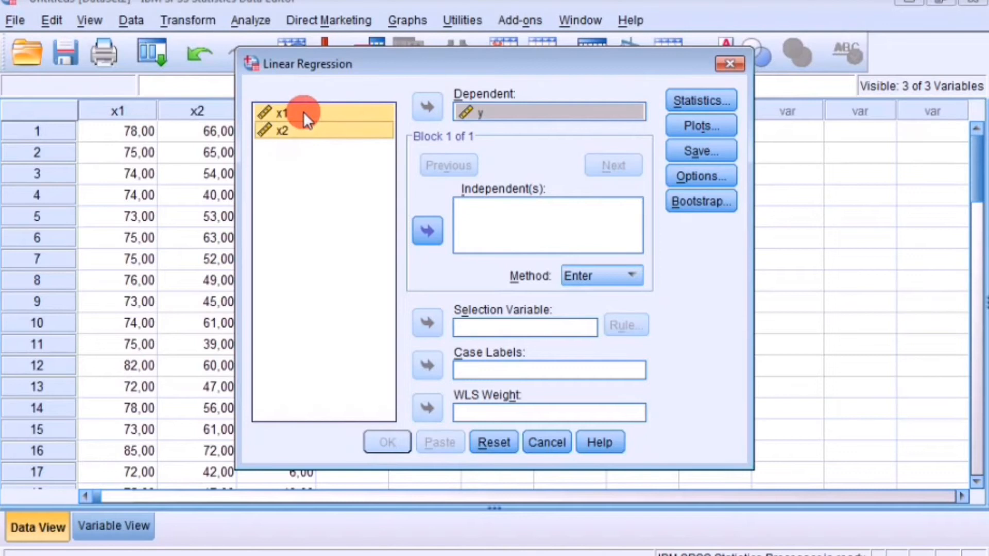
click(426, 237)
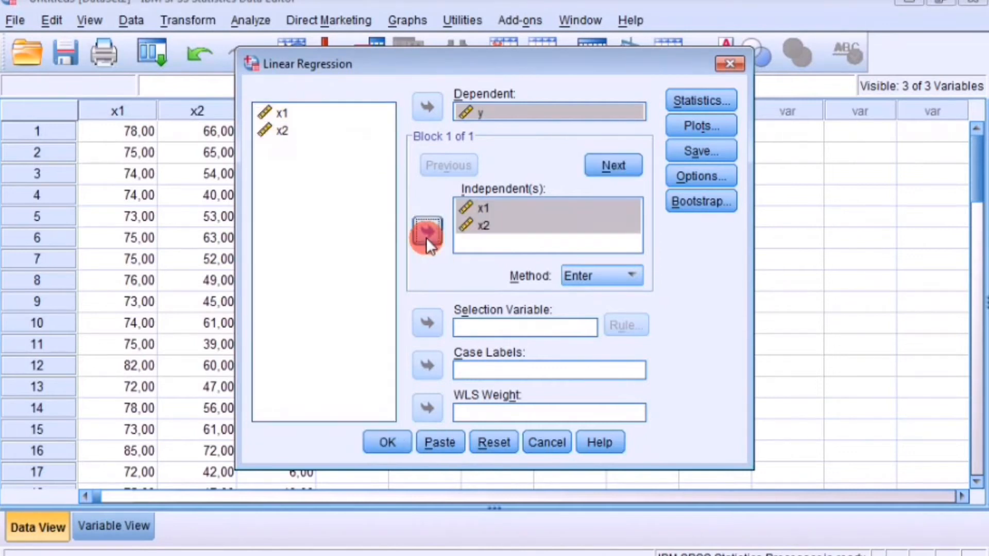
Choose to save the unstandardized residuals and run the linear regression
click(692, 155)
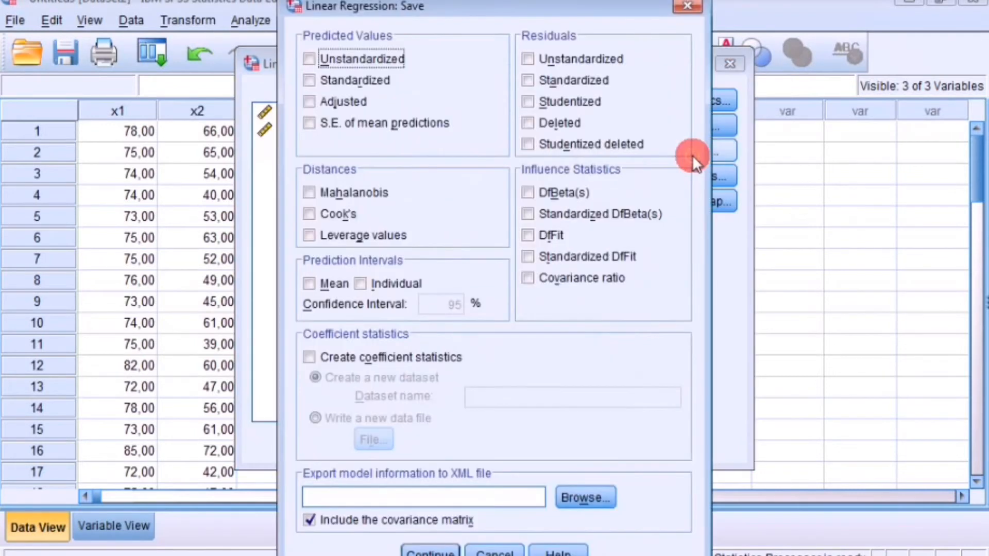
click(531, 60)
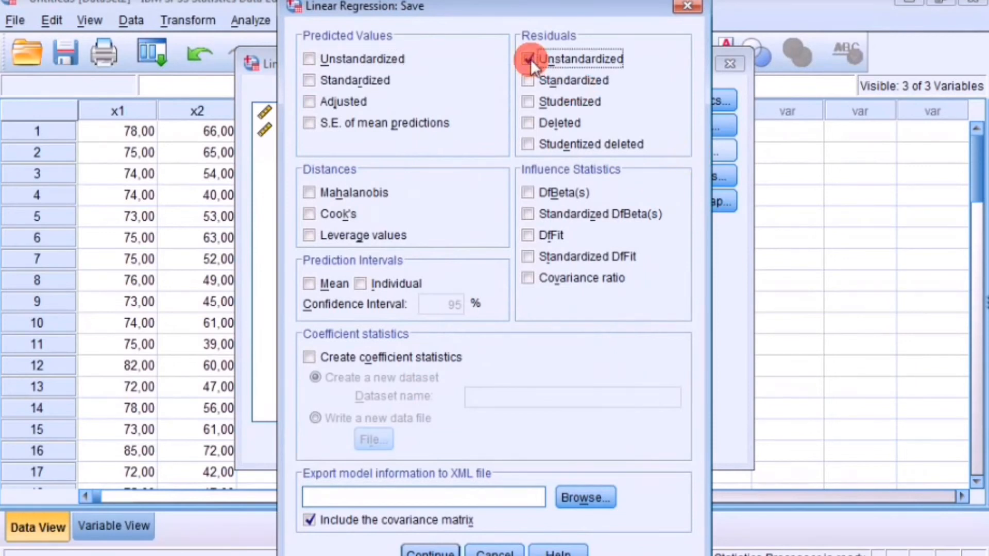
click(431, 551)
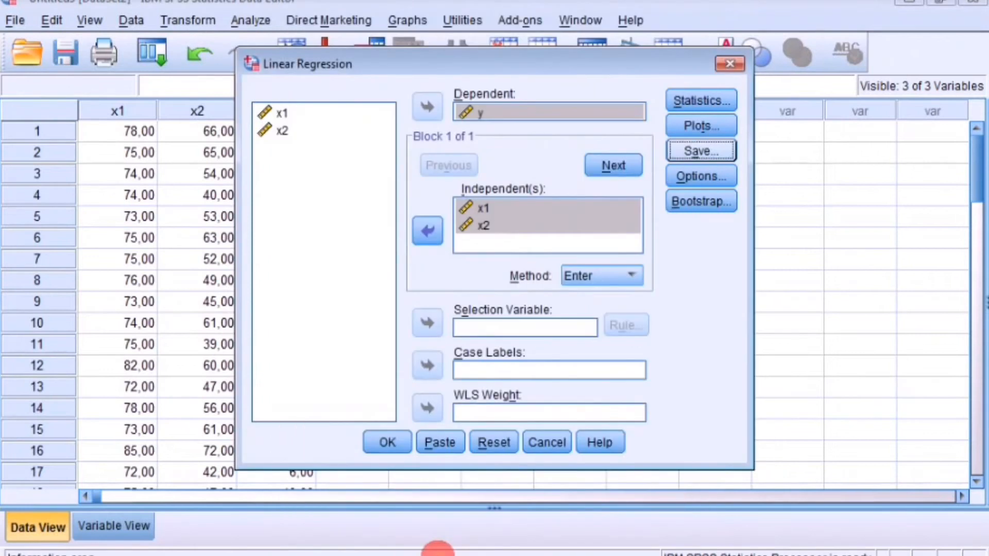
click(388, 452)
click(388, 448)
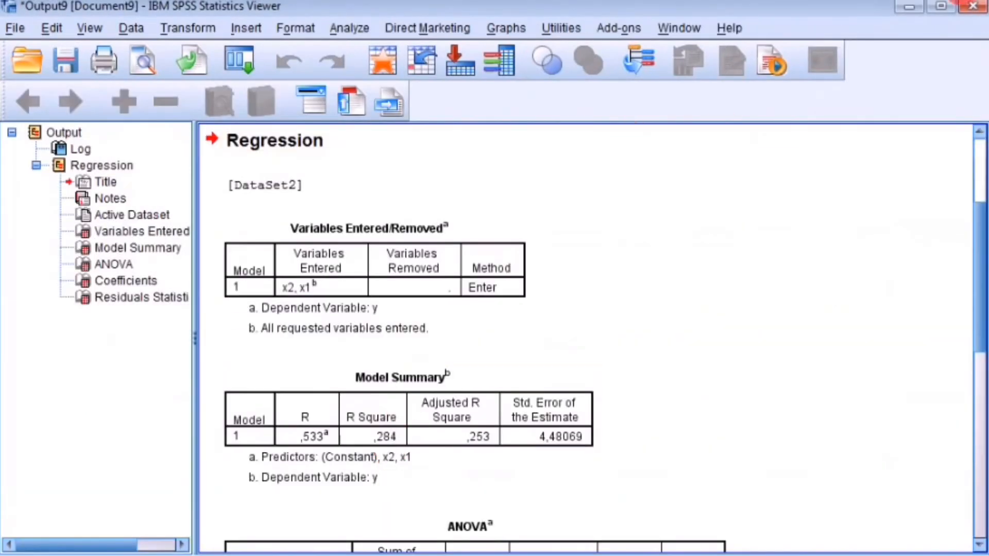
Return to the data sheet, run a legacy 1-Sample K-S test on the unstandardized residuals with Normal distribution, and show its result table
click(903, 10)
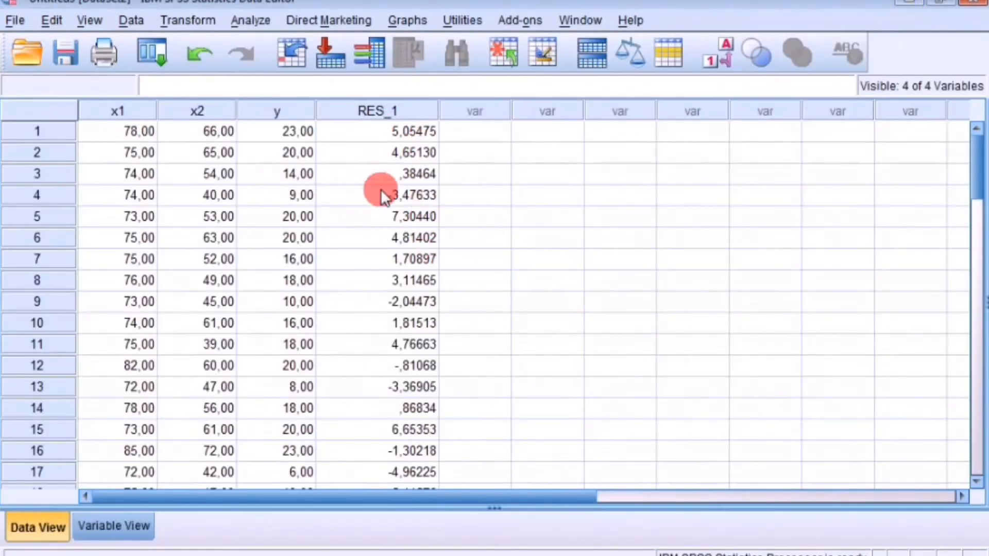
click(243, 24)
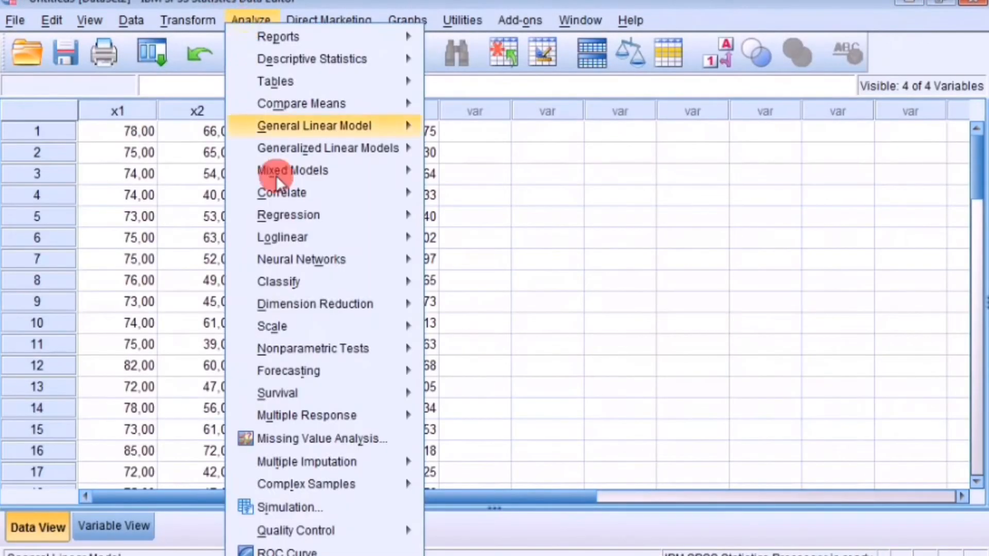
mouse_move(326, 350)
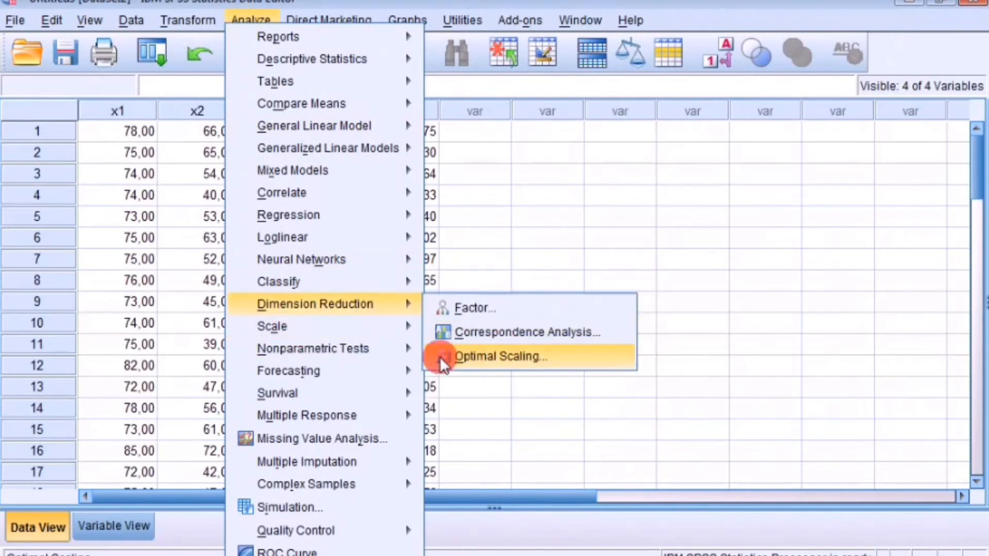
mouse_move(486, 422)
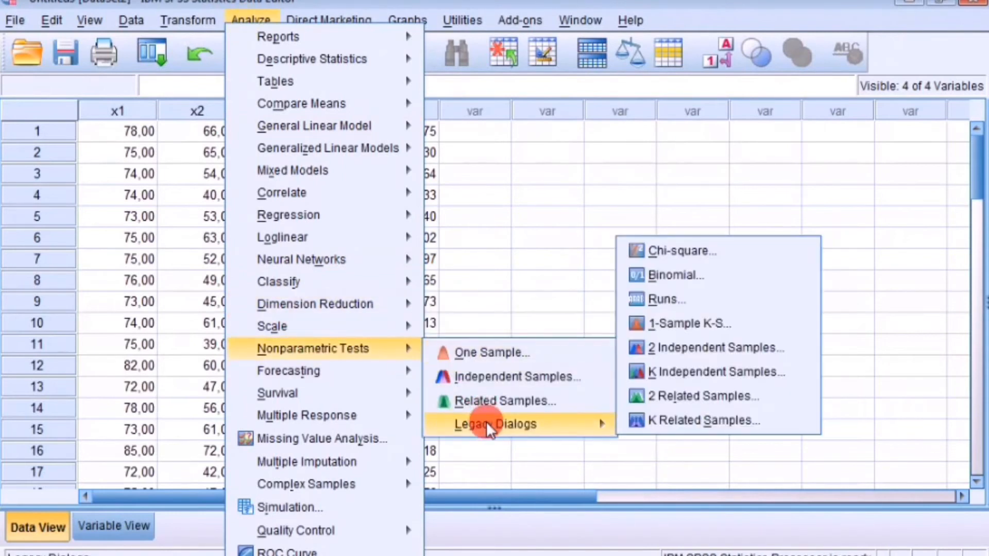
click(681, 325)
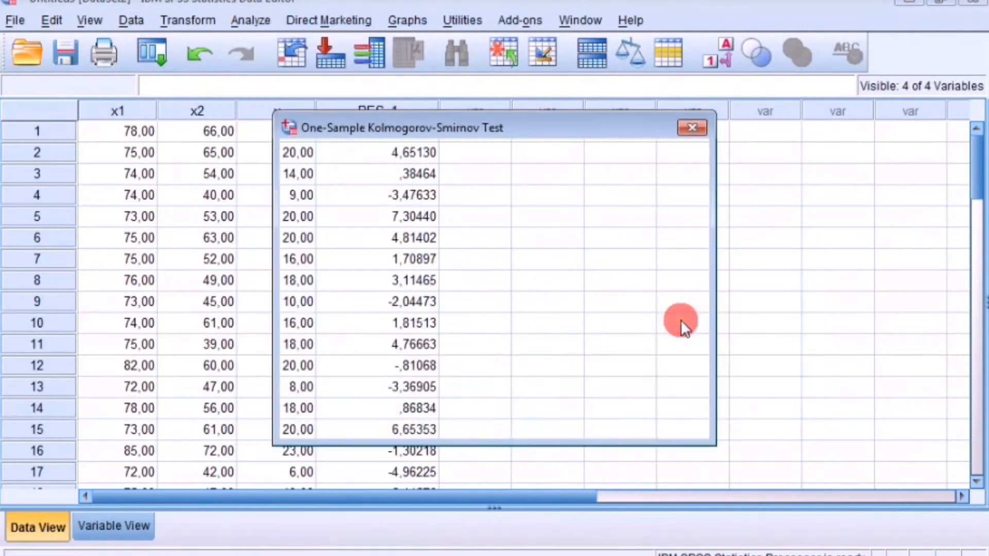
click(401, 230)
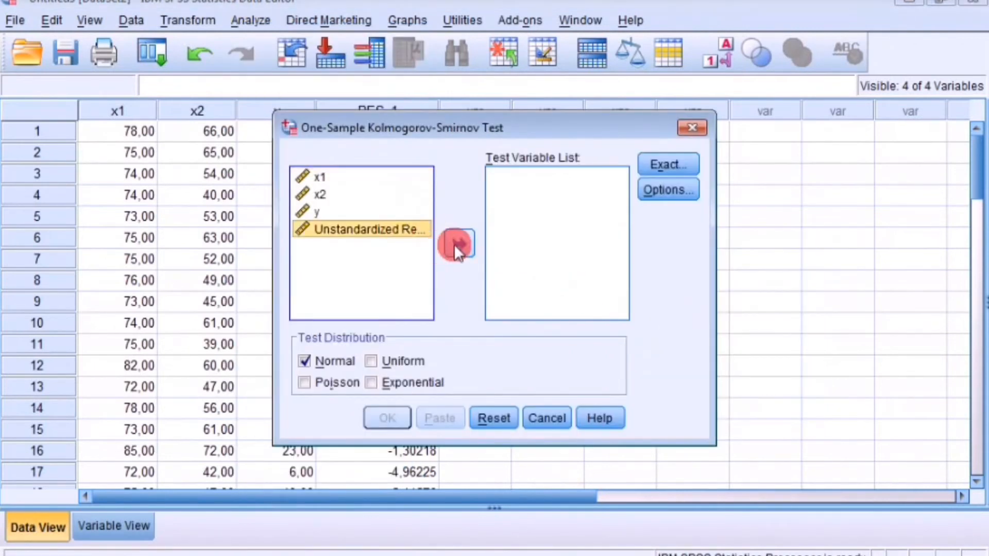
click(454, 244)
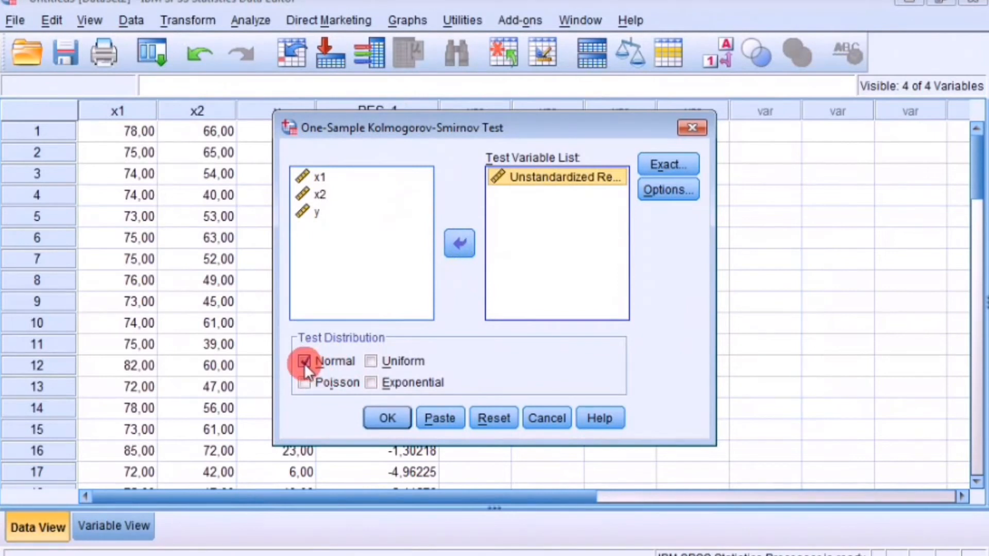
click(410, 421)
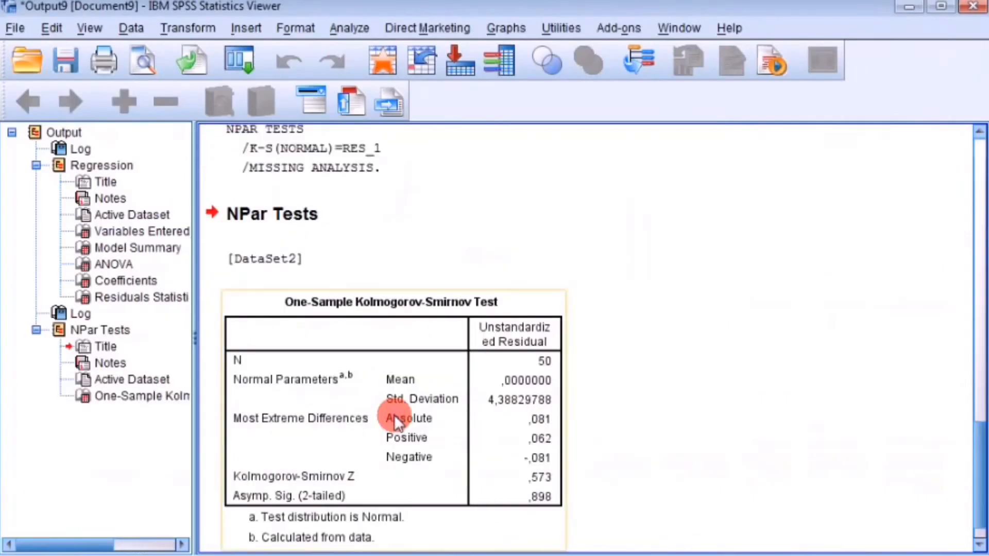
click(180, 393)
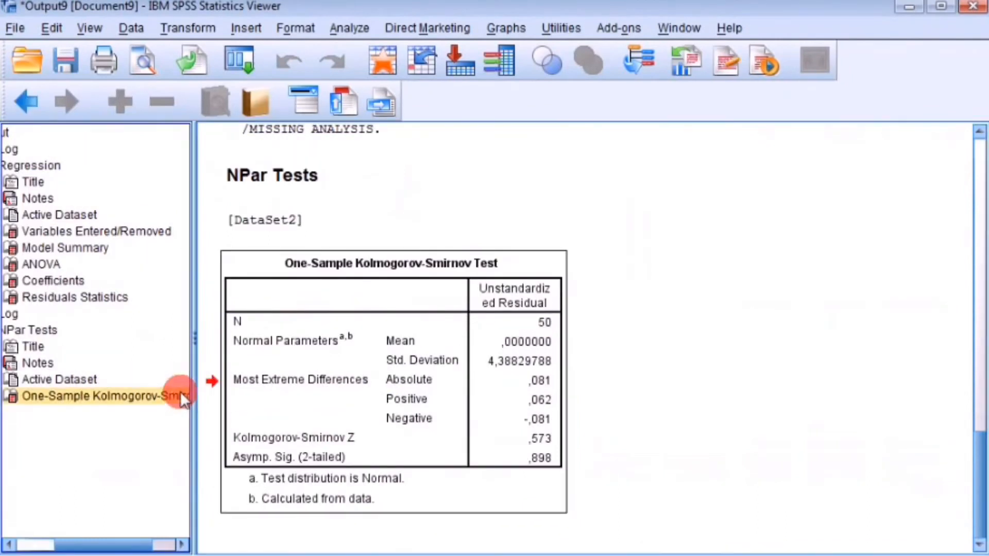
click(308, 451)
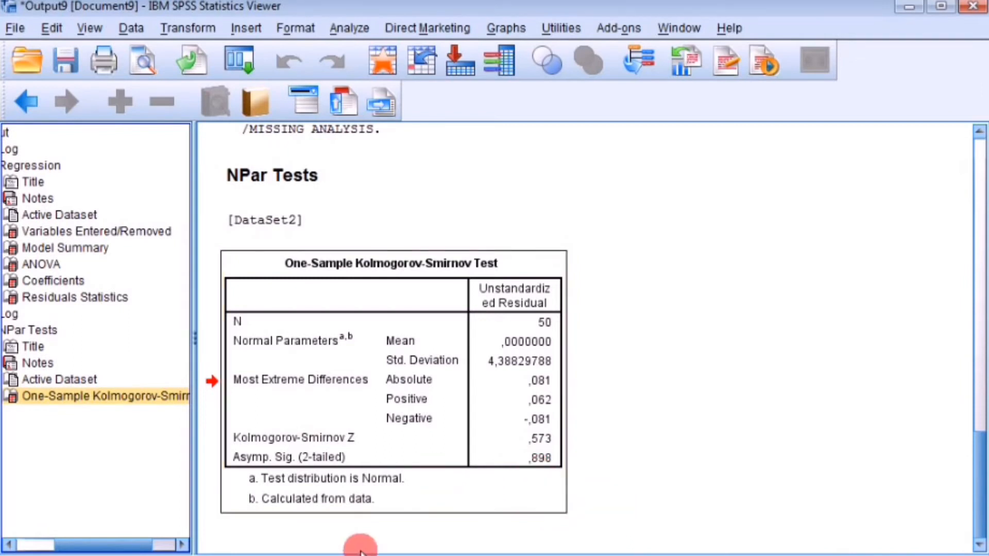
Return to the data sheet and set up an Explore analysis with the unstandardized residuals as the dependent variable
mouse_move(281, 551)
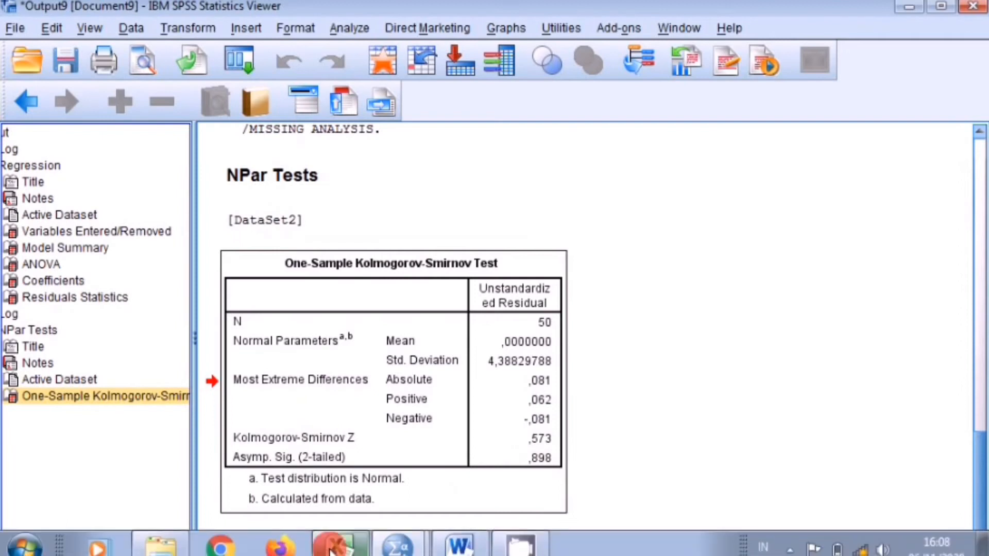
click(394, 549)
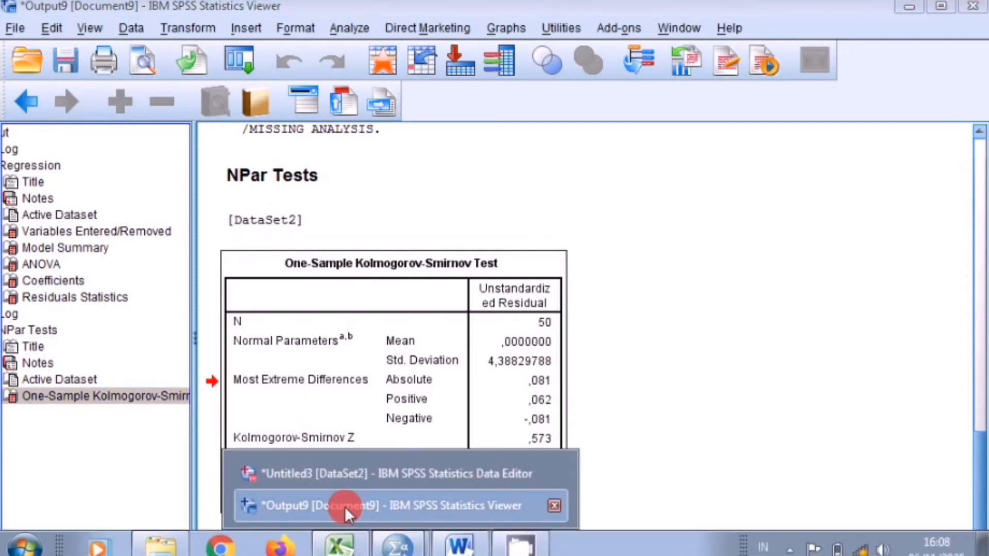
click(334, 477)
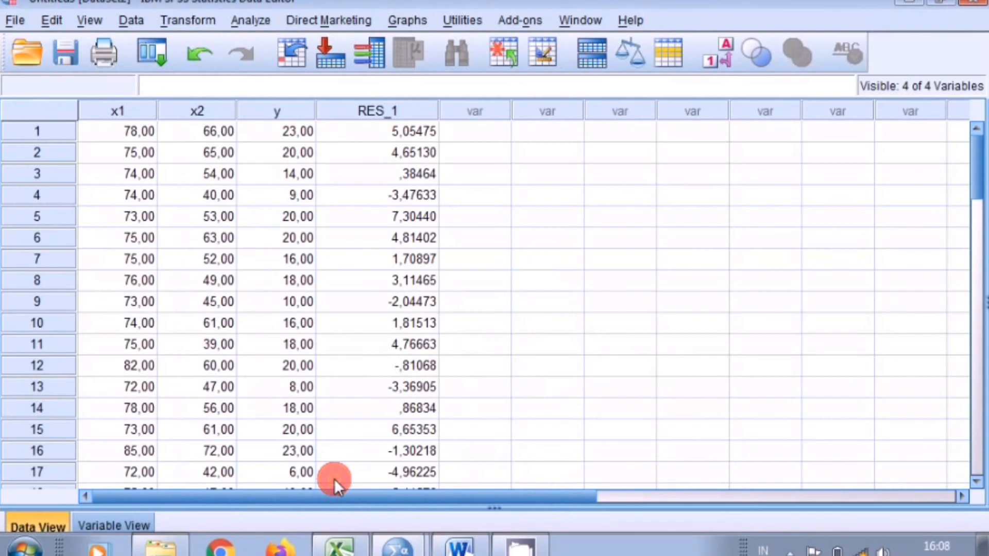
click(246, 13)
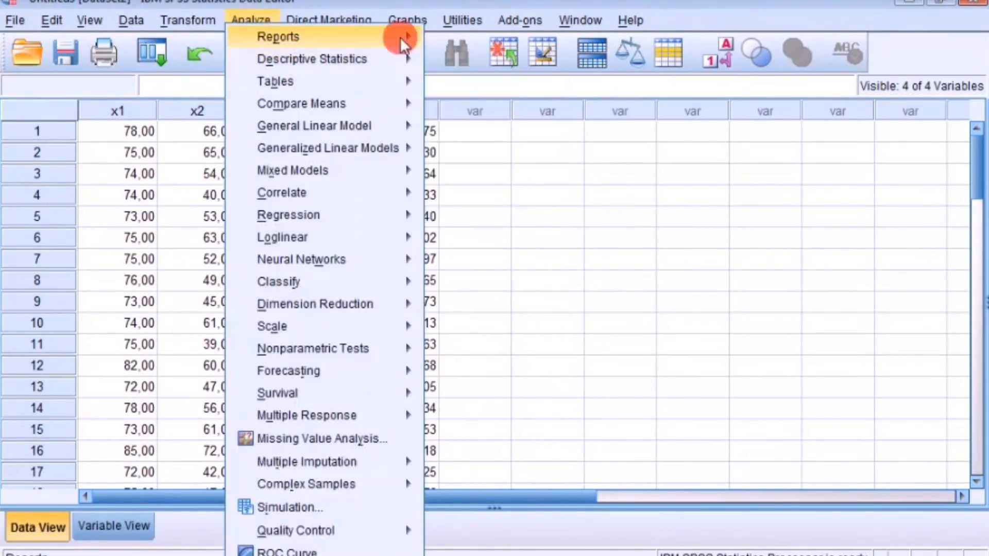
mouse_move(410, 50)
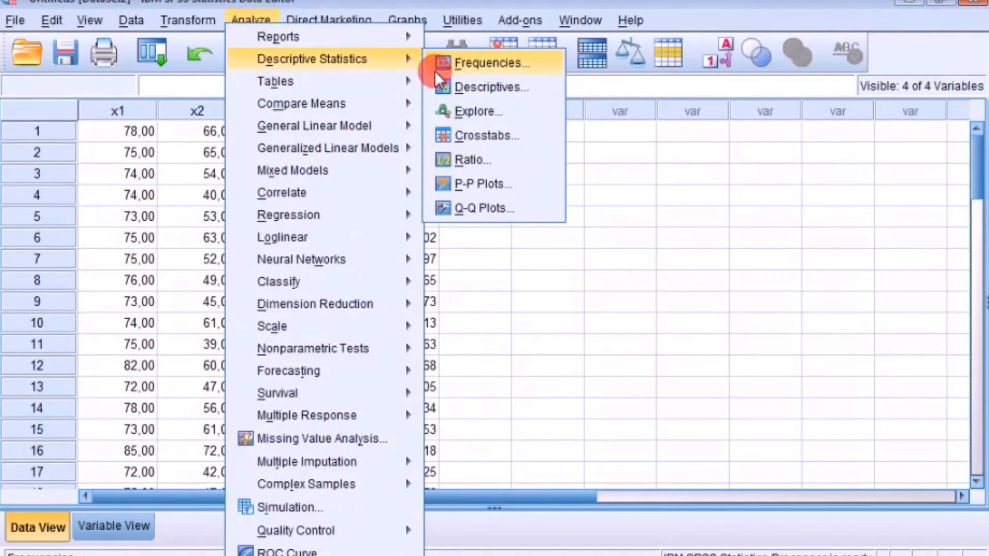
click(462, 112)
click(371, 238)
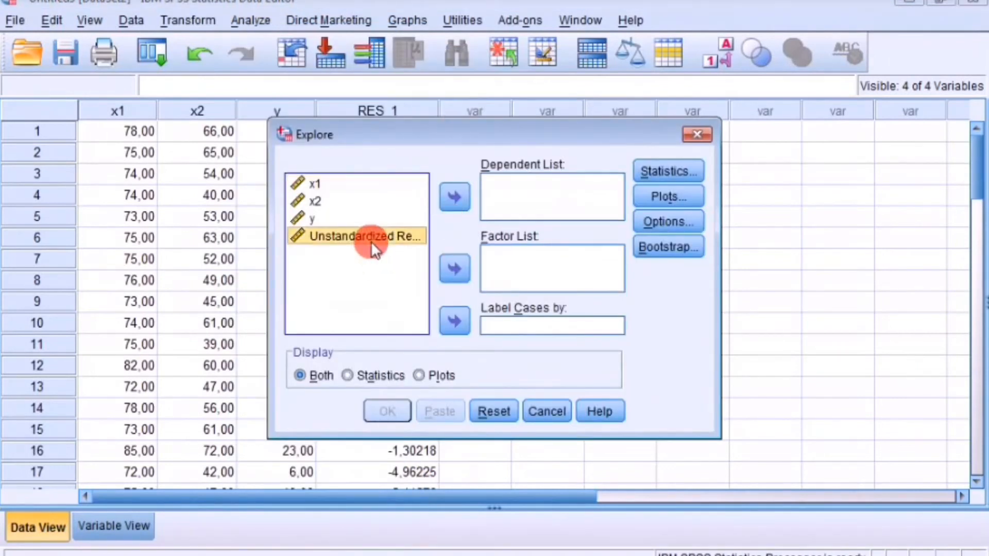
click(453, 197)
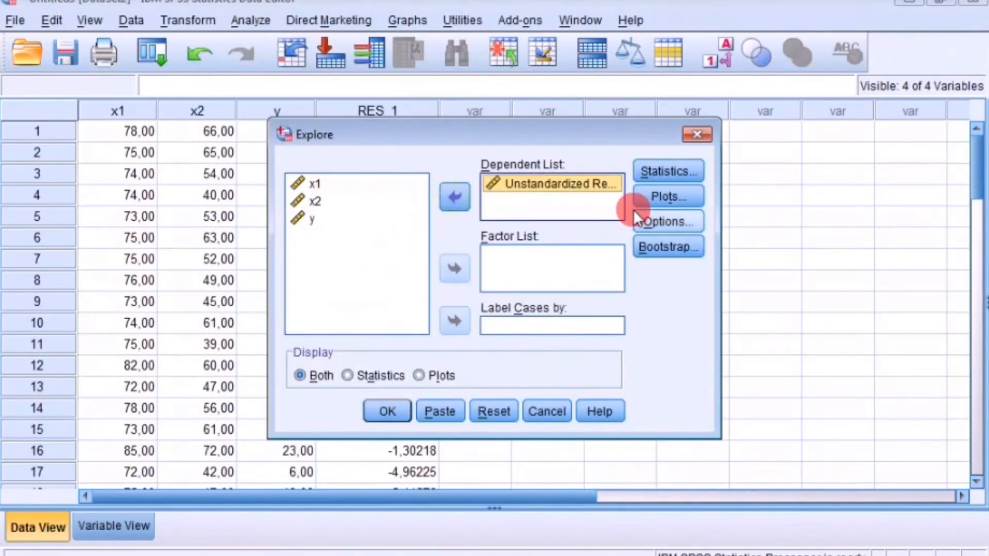
Include normality plots with tests in the Explore plots and run the analysis
click(651, 193)
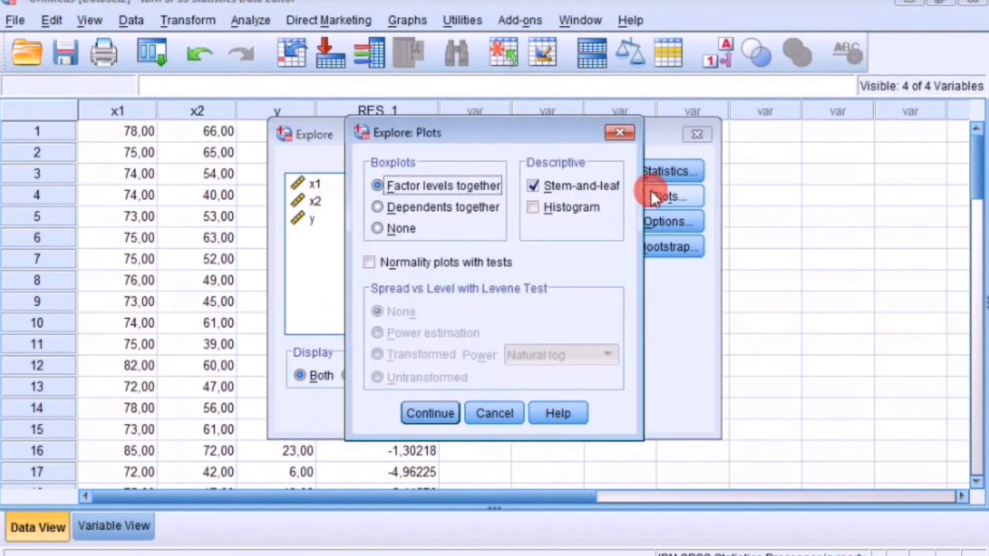
click(370, 262)
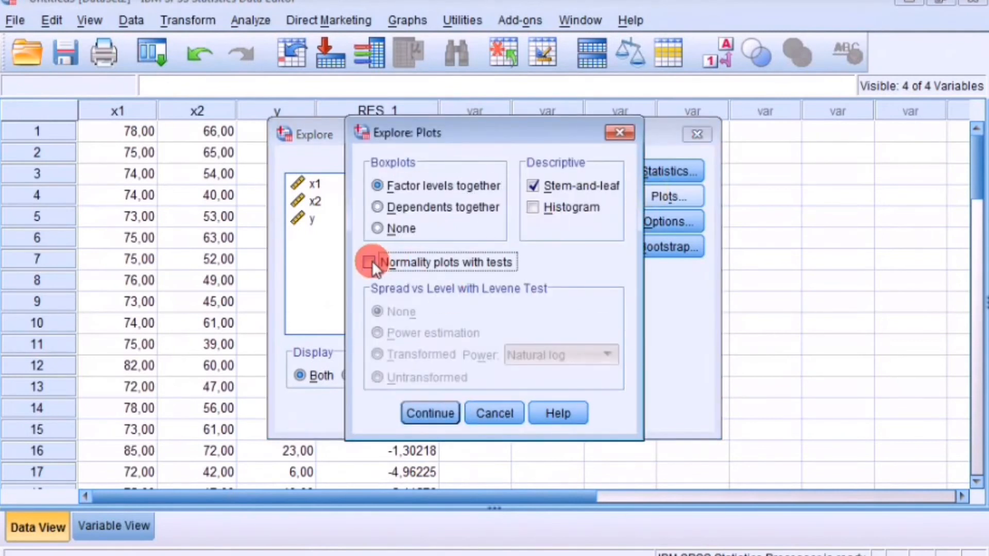
click(437, 409)
click(389, 411)
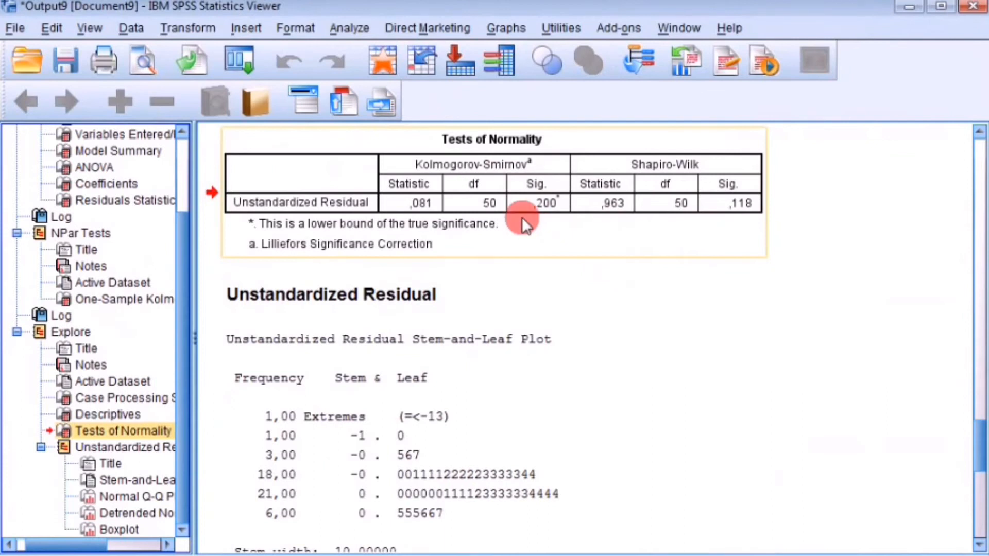
Examine the Kolmogorov-Smirnov and Shapiro-Wilk significance values in the Tests of Normality table
click(464, 165)
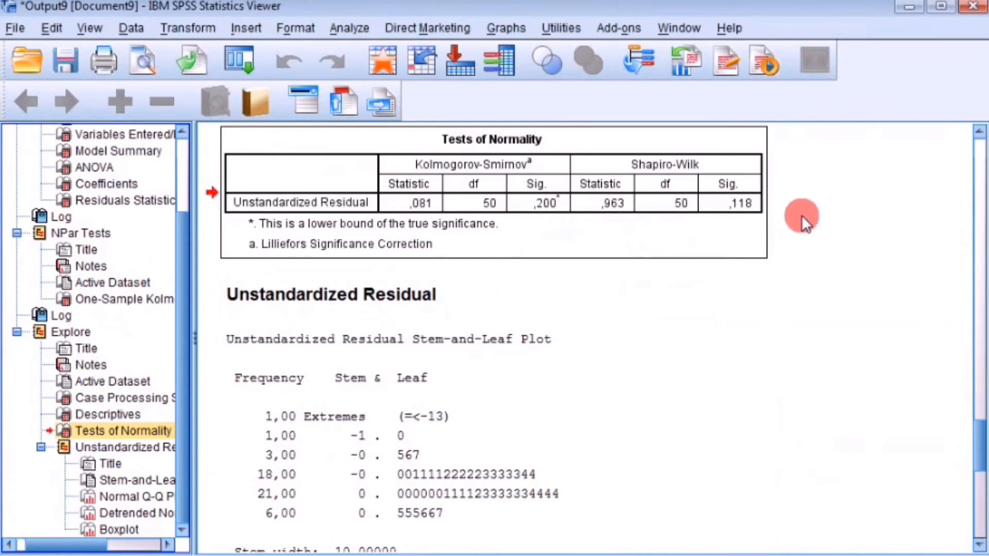
click(758, 215)
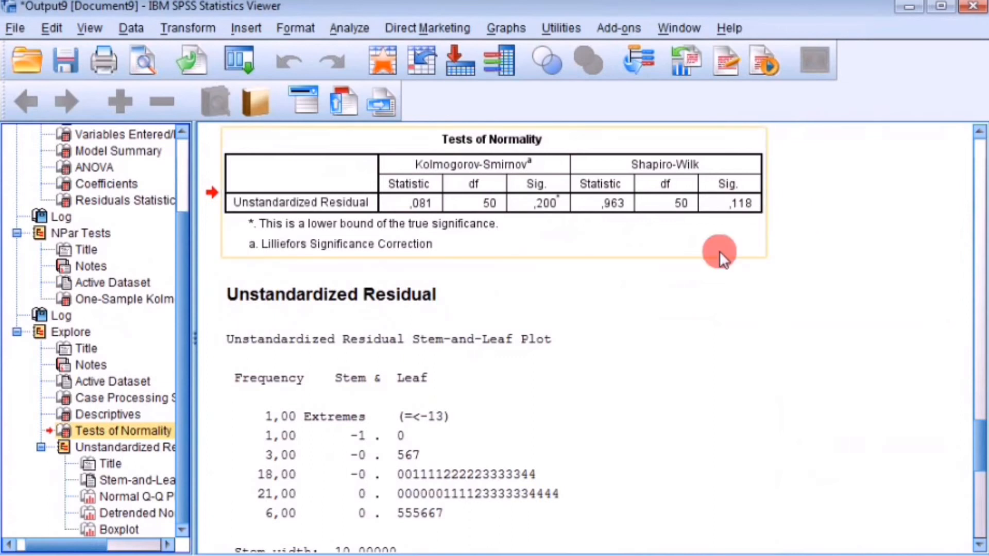
click(710, 265)
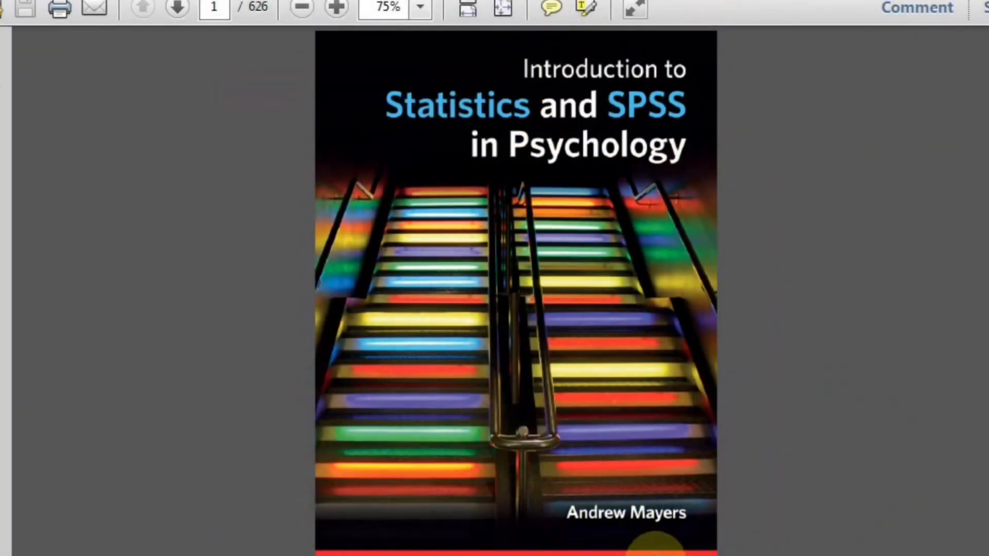
Go to page 64 of the statistics PDF and select the closing sentences on which sample sizes suit the KS and SW tests
click(215, 8)
text(64)
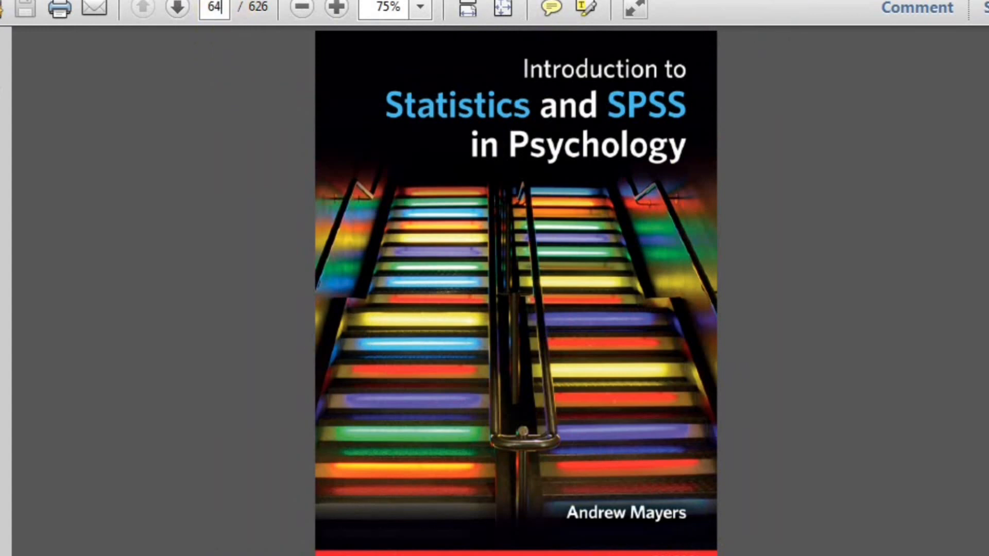
key(Return)
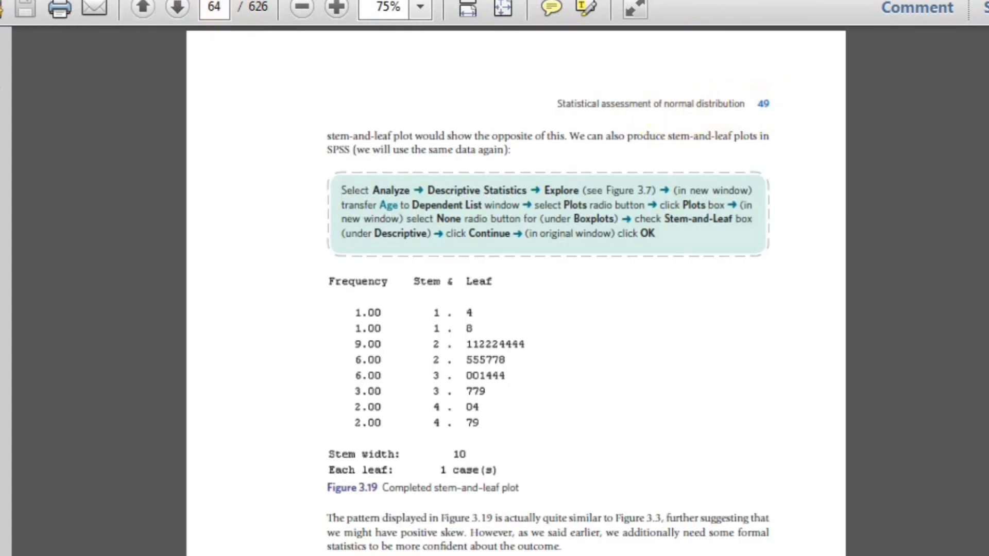
scroll(730, 504, down, 7)
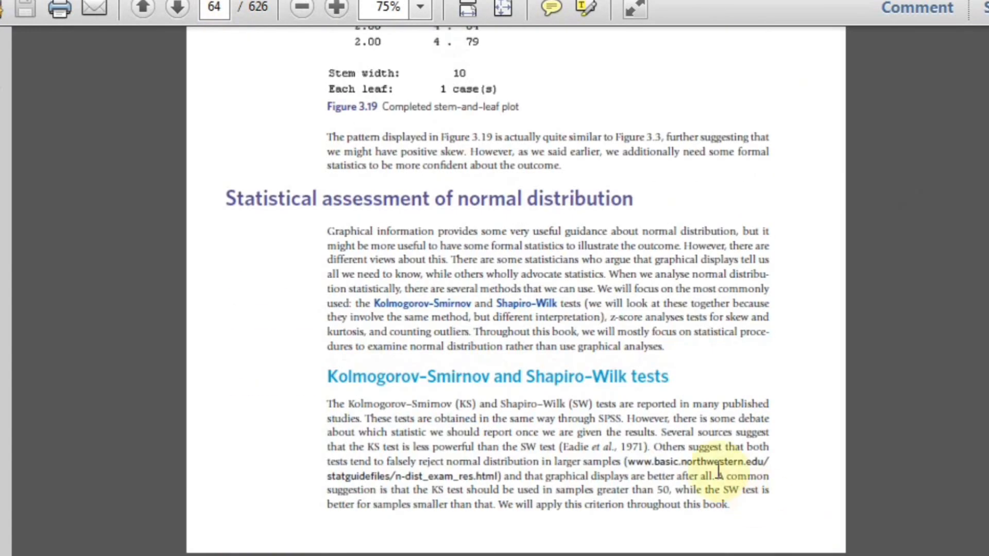
drag(723, 479, 739, 507)
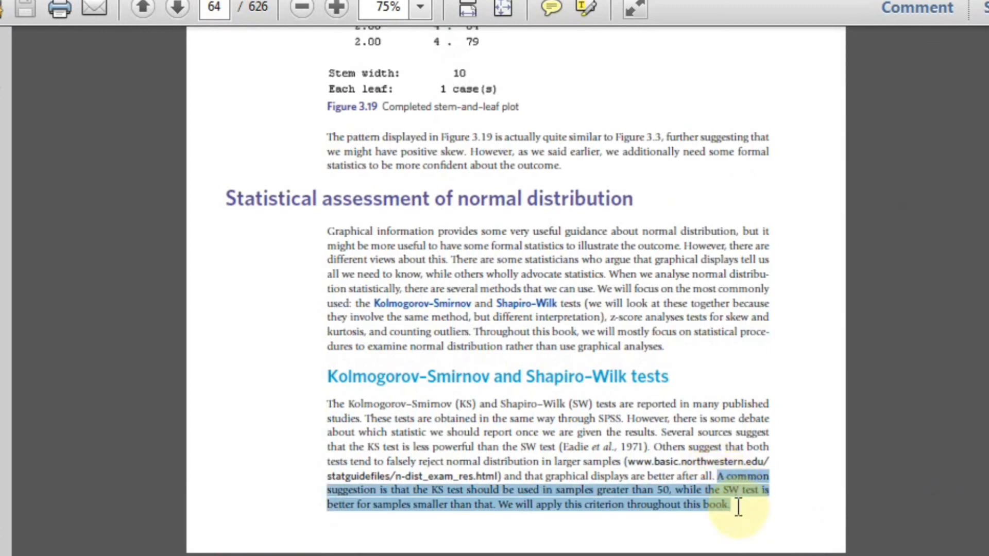